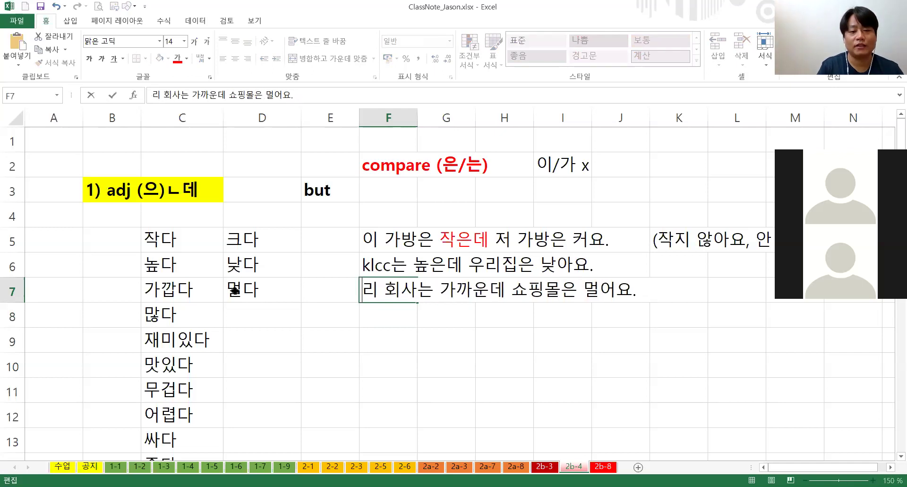
Commit the sentence 회사는 가까운데 쇼핑몰은 멀어요. in F7 and format its word 가까운데 in bold red
{"action": "key", "text": "Return"}
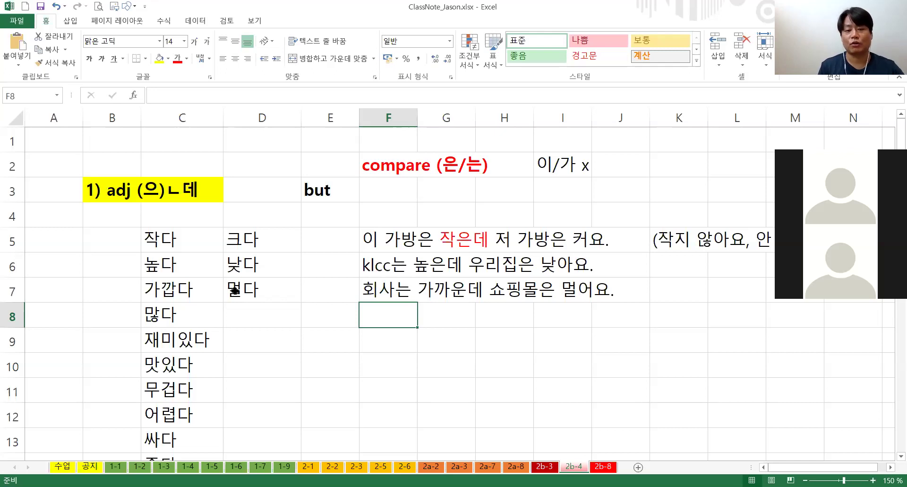
{"action": "key", "text": "Up"}
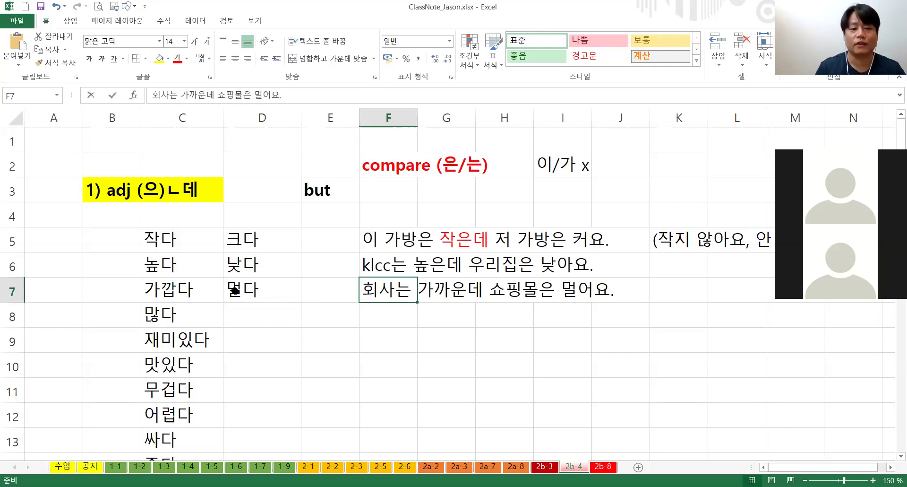
{"action": "key", "text": "F2"}
{"action": "left_click_drag", "start_coordinate": [418, 289], "coordinate": [481, 288]}
{"action": "left_click", "coordinate": [178, 58]}
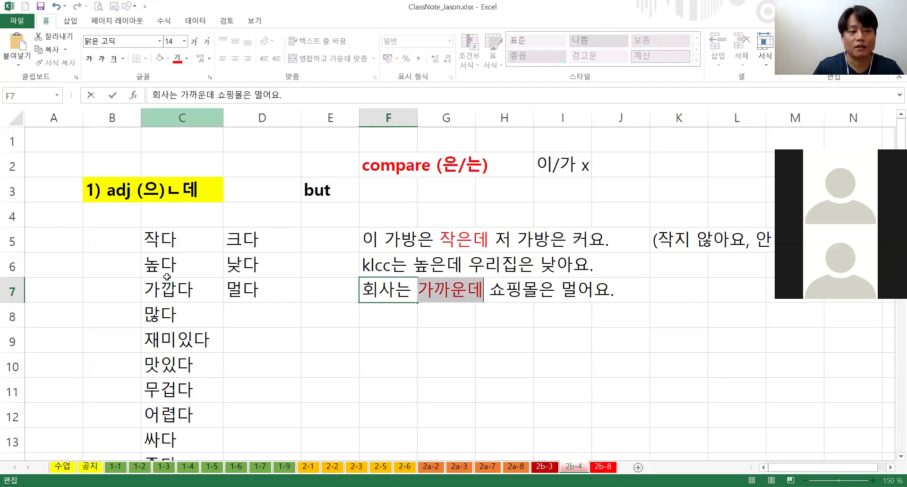
{"action": "key", "text": "ctrl+b"}
Add the note (ㅂ) in cell B7 beside 가깝다
{"action": "left_click", "coordinate": [135, 294]}
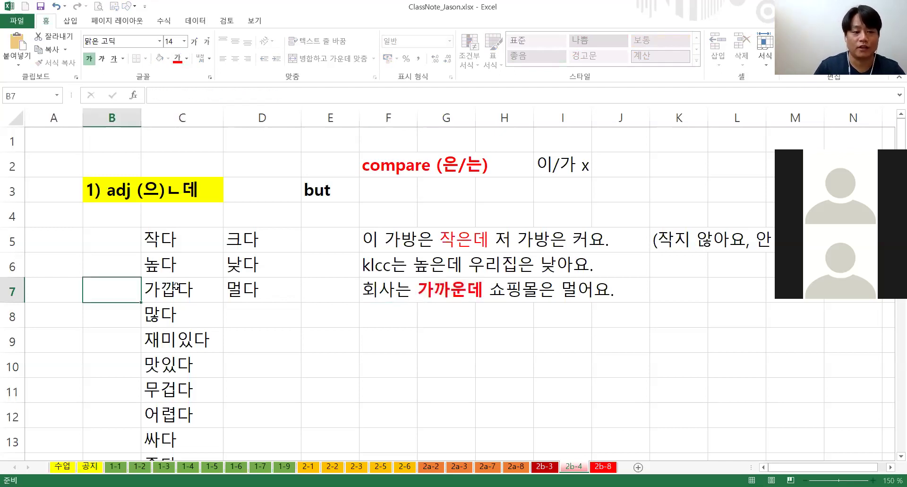
{"action": "type", "text": "(ㅂ)"}
{"action": "key", "text": "Return"}
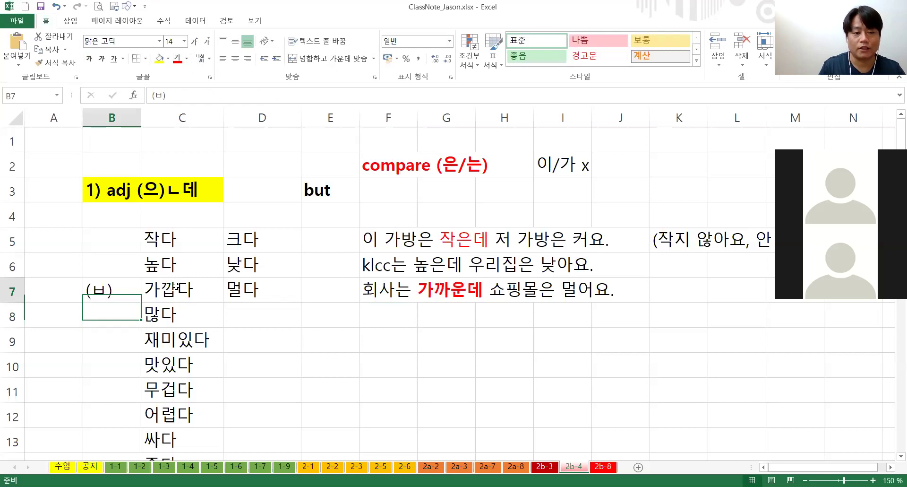
Enter 많은데 in cell F8 as the connective form of 많다
{"action": "key", "text": "Right"}
{"action": "key", "text": "Right"}
{"action": "key", "text": "Right"}
{"action": "key", "text": "Right"}
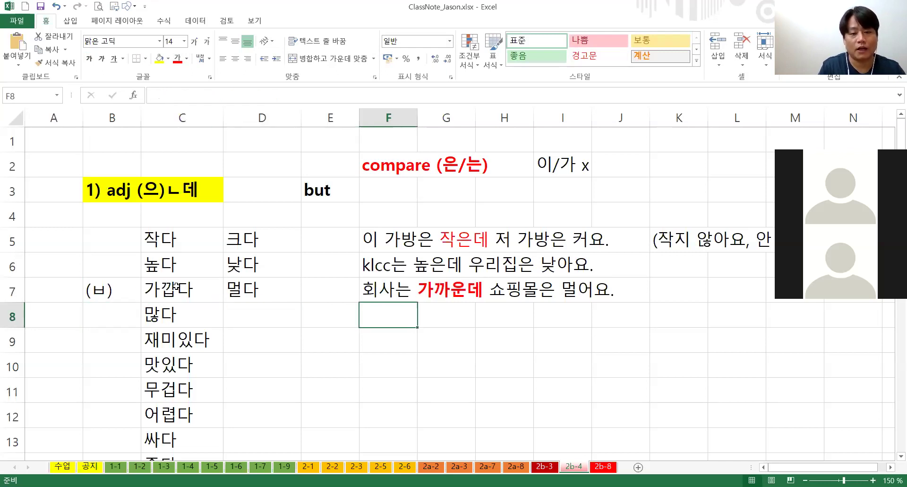
{"action": "type", "text": "많은데"}
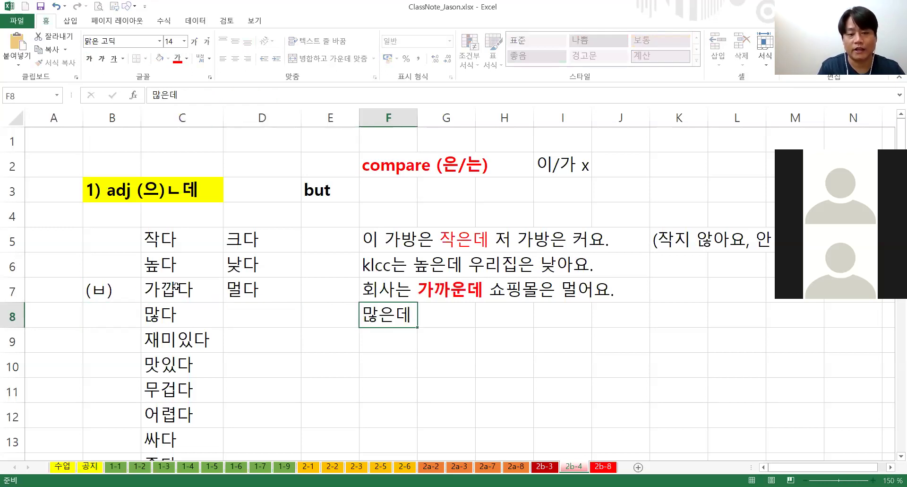
{"action": "key", "text": "Return"}
{"action": "key", "text": "Up"}
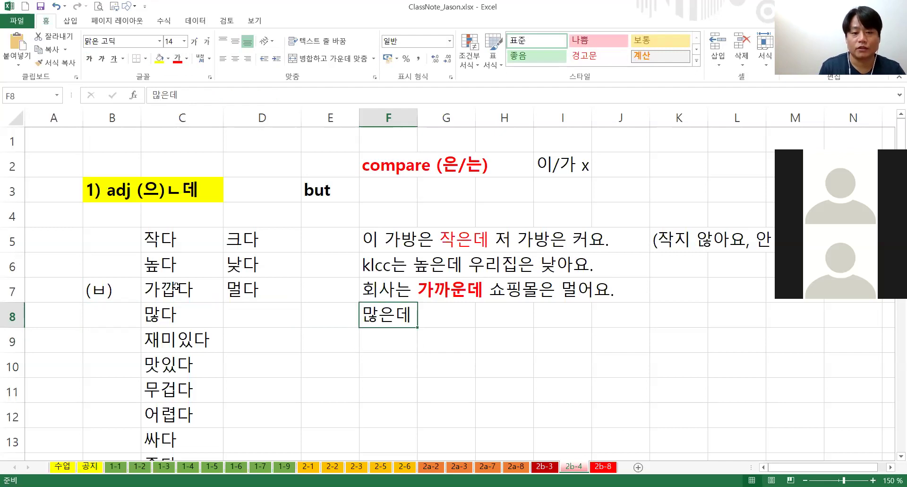
{"action": "key", "text": "Home"}
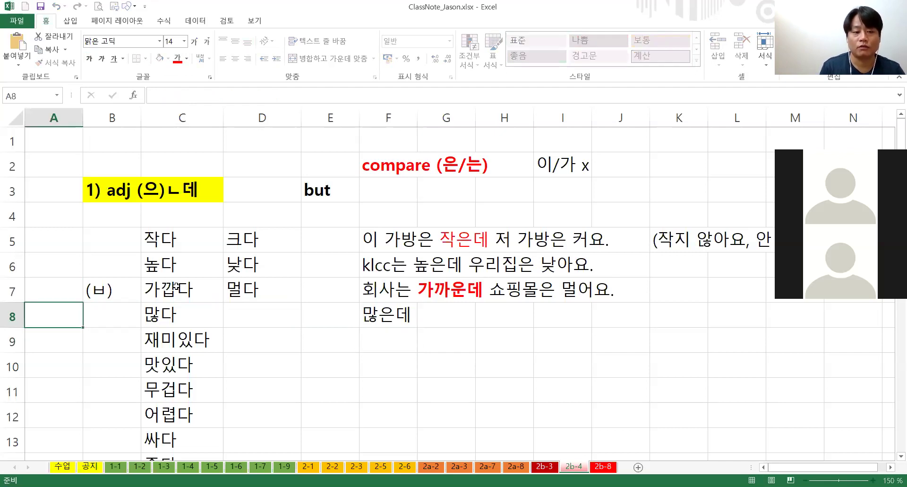
{"action": "key", "text": "Right"}
{"action": "key", "text": "Right"}
{"action": "key", "text": "Right"}
{"action": "key", "text": "Right"}
{"action": "key", "text": "Right"}
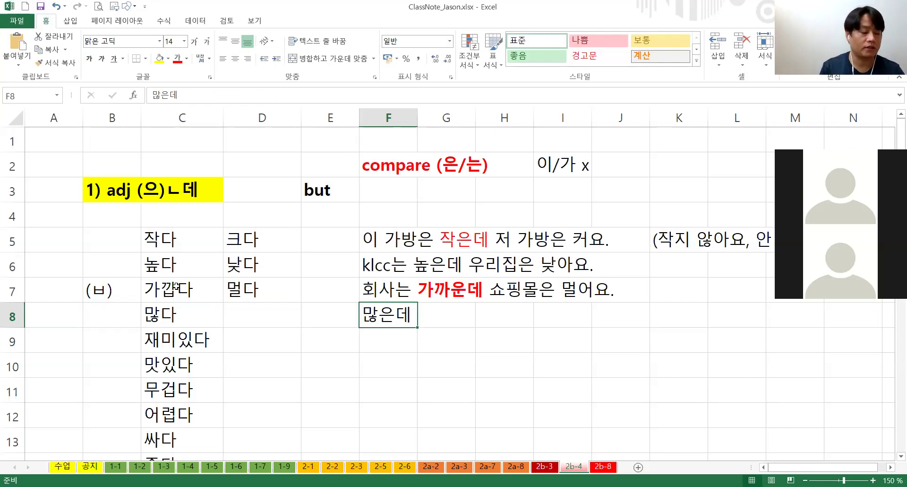
{"action": "key", "text": "Down"}
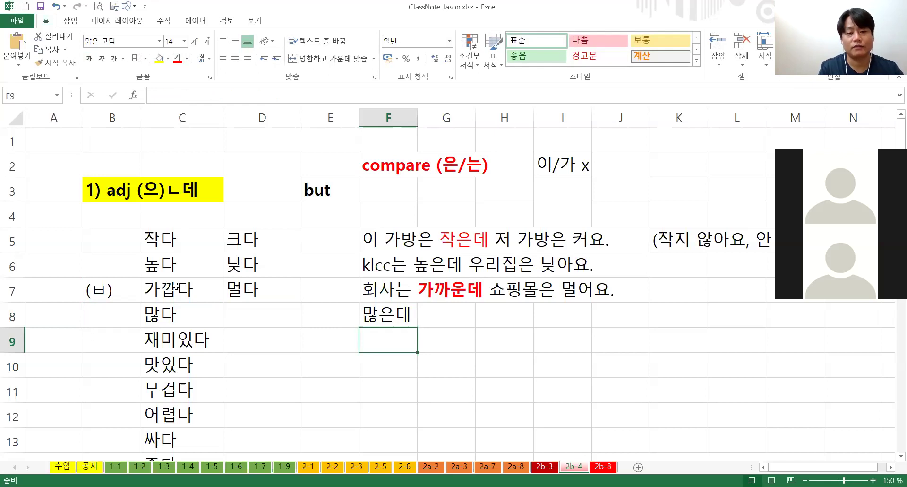
Enter the connective forms 재미있는데 in F9 and 맛있는데 in F10
{"action": "type", "text": "재미이ㅆ는데"}
{"action": "key", "text": "Return"}
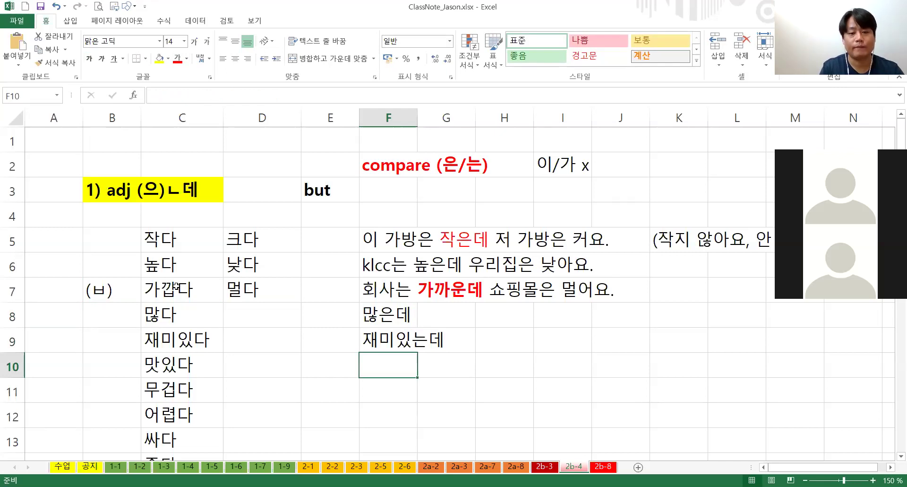
{"action": "type", "text": "맛"}
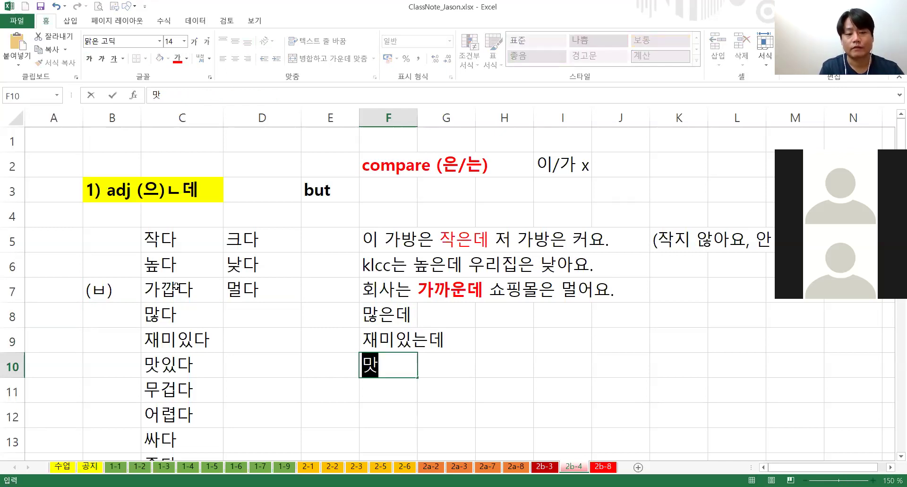
{"action": "type", "text": "있는데"}
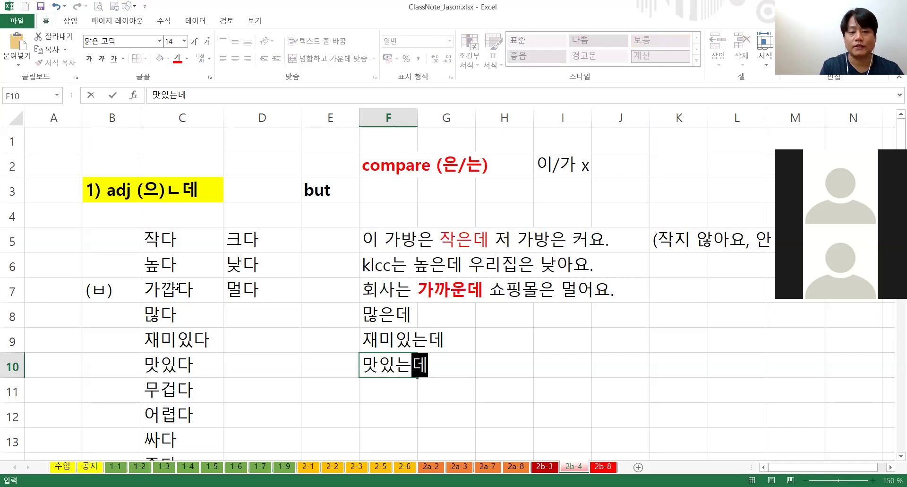
{"action": "key", "text": "Return"}
{"action": "key", "text": "Up"}
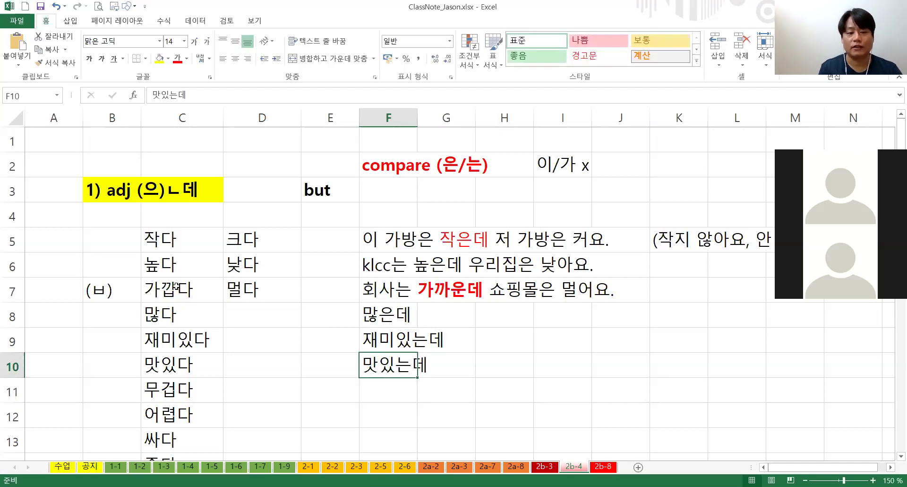
{"action": "key", "text": "Up"}
{"action": "key", "text": "F2"}
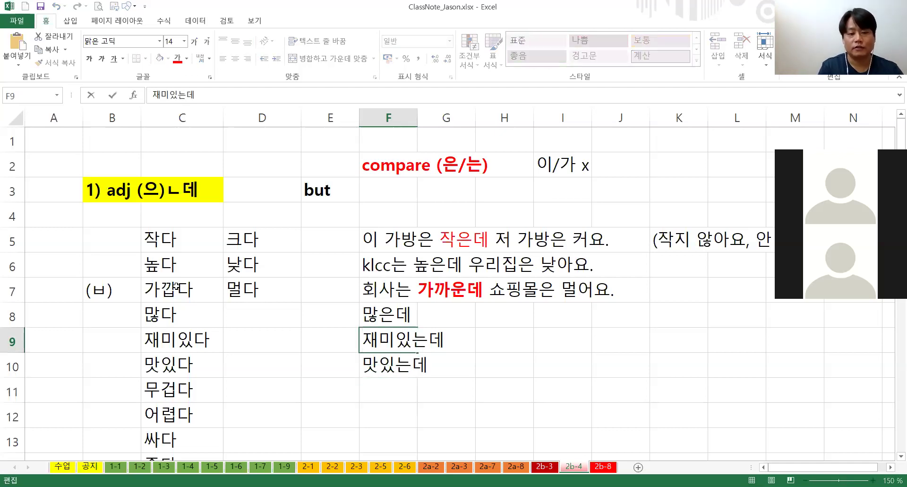
{"action": "key", "text": "Return"}
Expand the word in F10 into the sentence 이 식당은 맛있는데 저 식당은 맛없어요
{"action": "key", "text": "F2"}
{"action": "key", "text": "Home"}
{"action": "type", "text": "이 시ㄱ당은"}
{"action": "key", "text": "End"}
{"action": "type", "text": "저 식당은 맛없어요."}
{"action": "key", "text": "Return"}
Append the pronunciation note [마덥써요] to the end of the sentence in F10
{"action": "key", "text": "Up"}
{"action": "key", "text": "F2"}
{"action": "type", "text": "[ㅁ"}
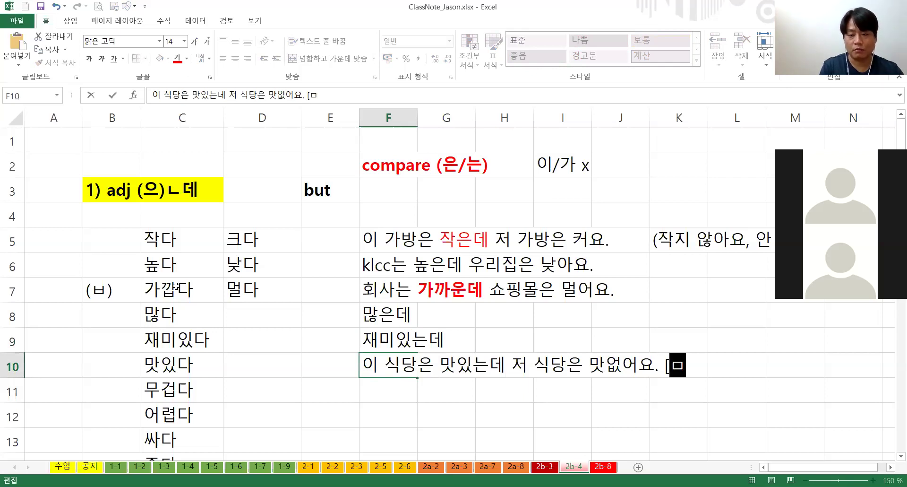
{"action": "type", "text": "ㅏ덥서"}
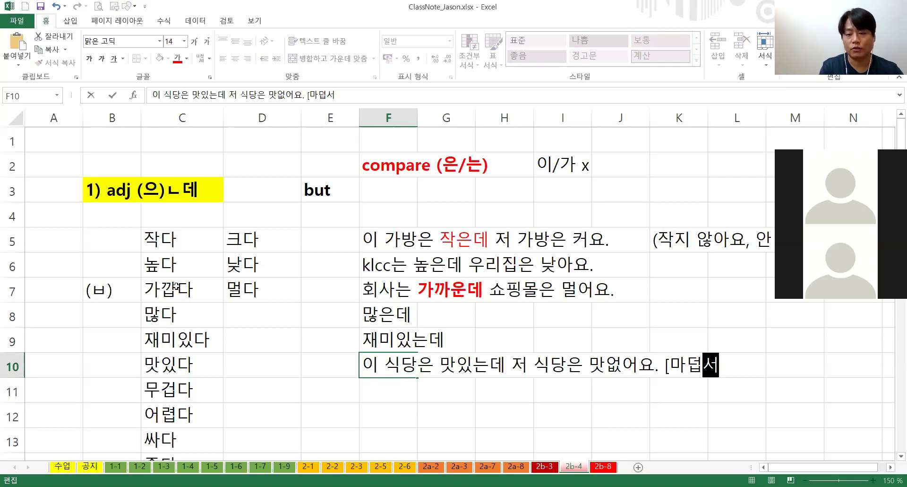
{"action": "key", "text": "BackSpace"}
{"action": "key", "text": "BackSpace"}
{"action": "type", "text": "써요]"}
{"action": "key", "text": "Return"}
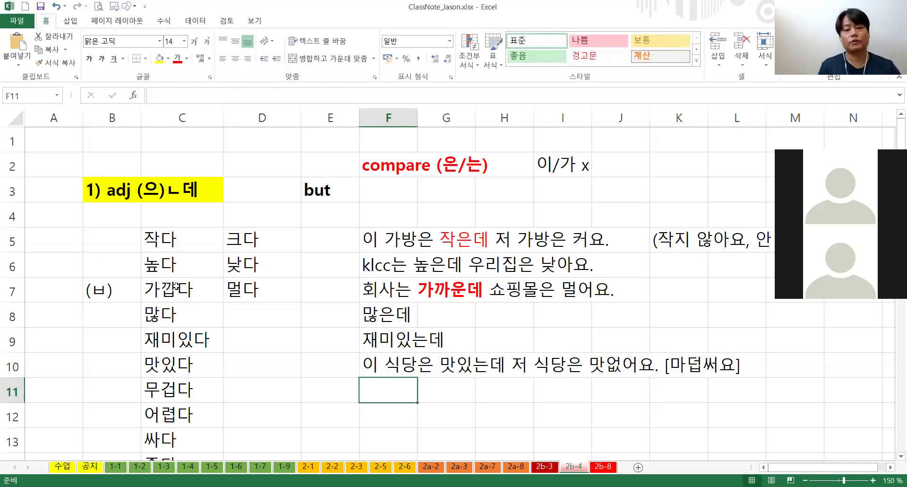
{"action": "key", "text": "Up"}
{"action": "key", "text": "Down"}
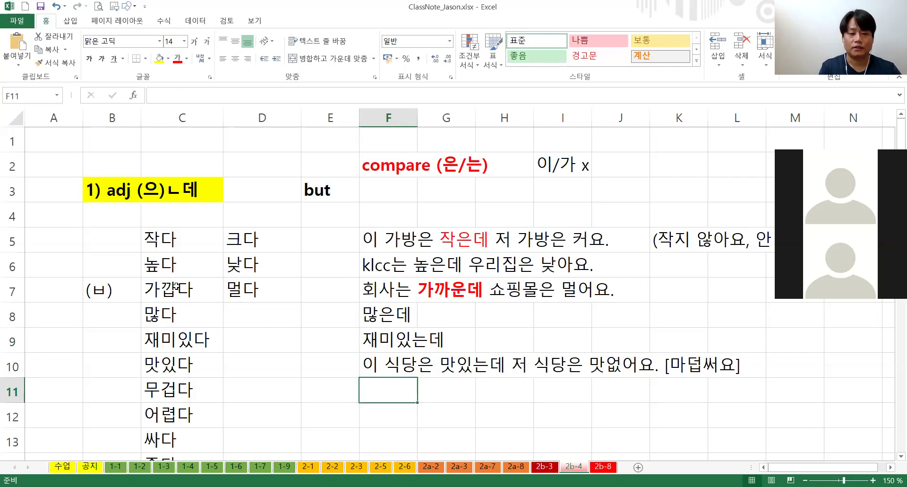
Write the comparison sentence 컴퓨터는 무거운데 노트북은 가벼워요 in cell F11
{"action": "type", "text": "무거운데"}
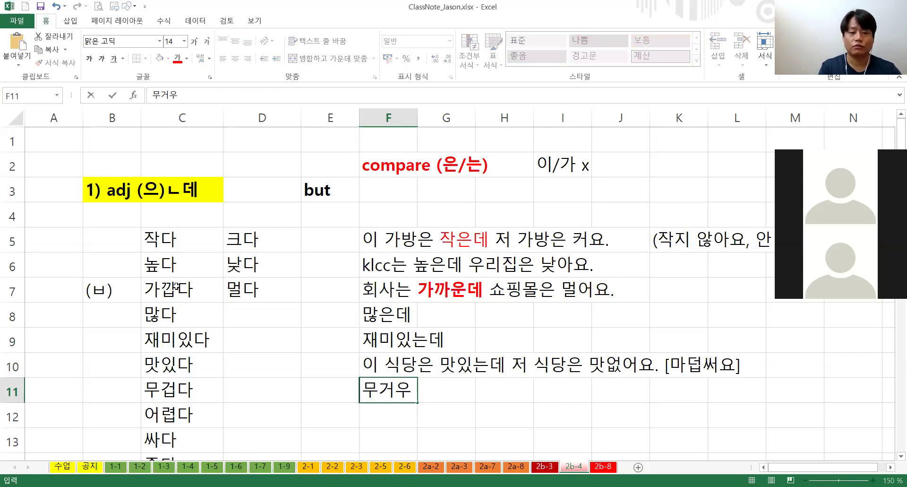
{"action": "key", "text": "F2"}
{"action": "key", "text": "Home"}
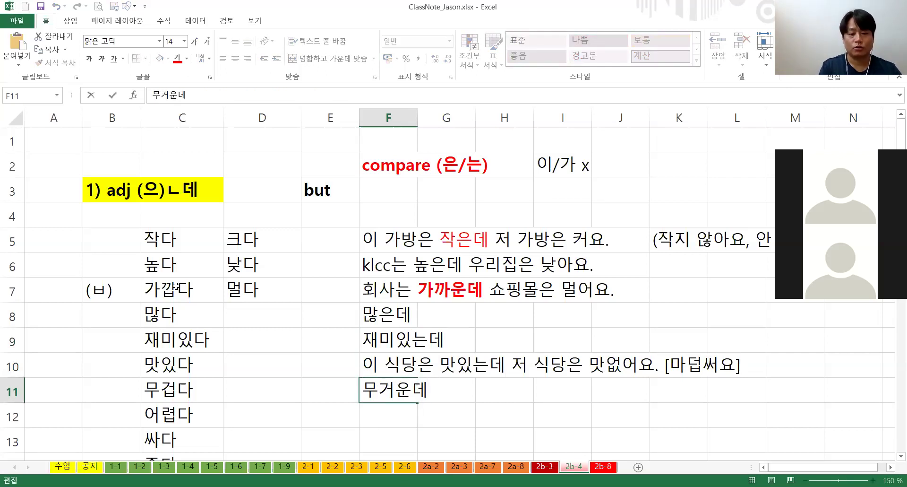
{"action": "type", "text": "커ㅁ퓨터는"}
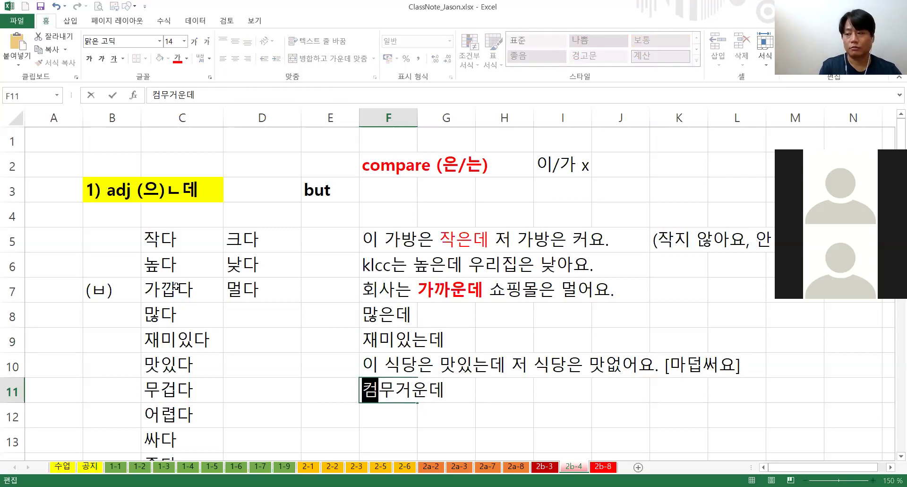
{"action": "key", "text": "End"}
{"action": "type", "text": "노트북으ㄴ"}
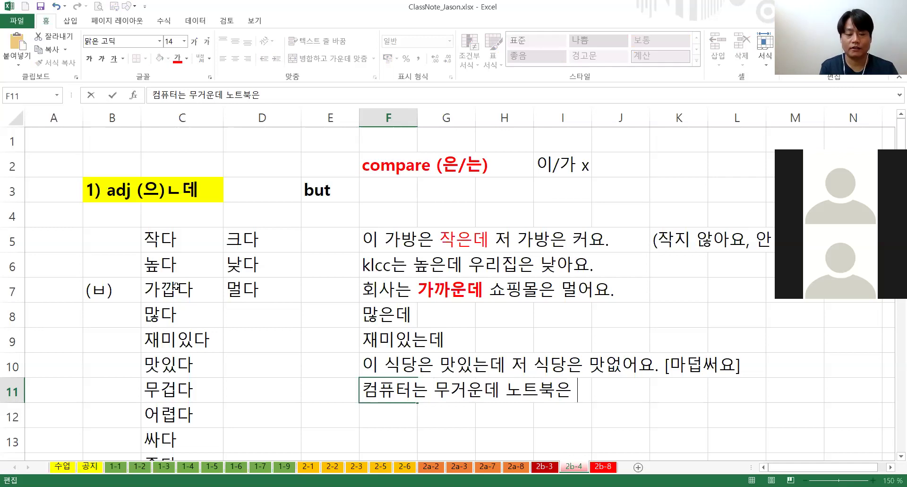
{"action": "type", "text": "가벼우"}
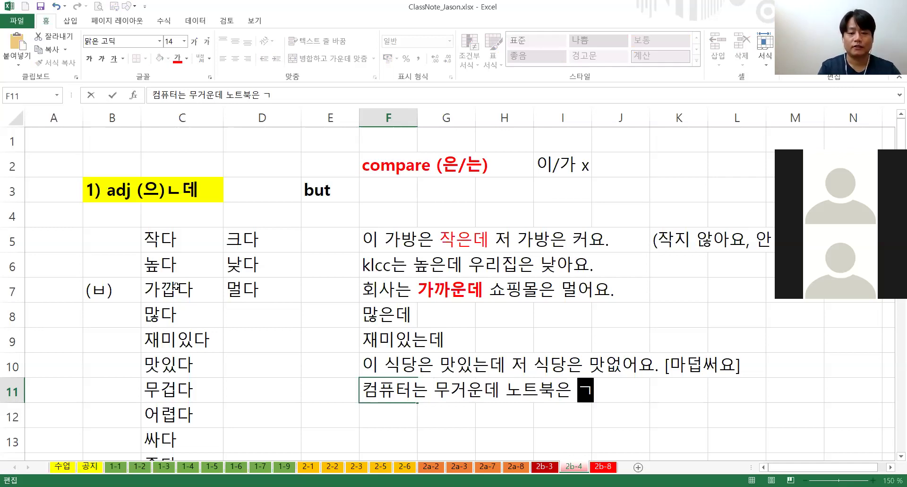
{"action": "type", "text": "워요"}
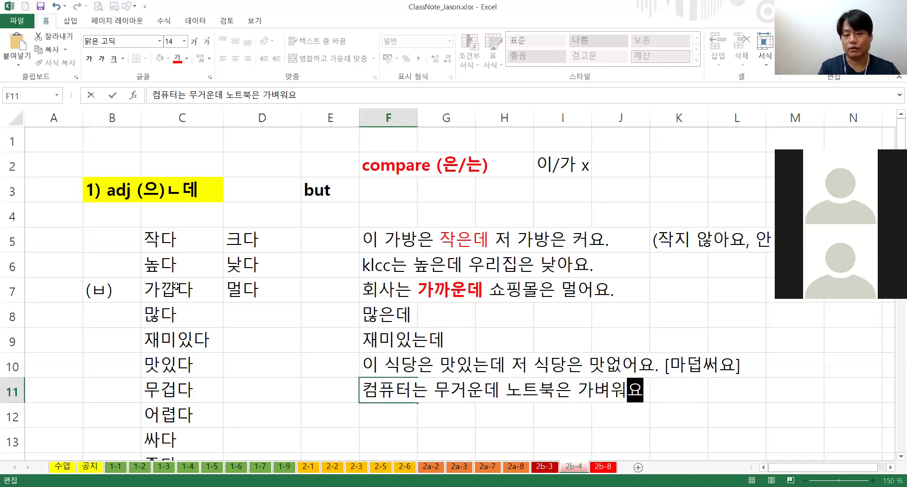
{"action": "key", "text": "Return"}
Enter the antonym 가볍다 in D11 next to 무겁다
{"action": "key", "text": "Up"}
{"action": "key", "text": "Left"}
{"action": "key", "text": "Left"}
{"action": "type", "text": "가볍다"}
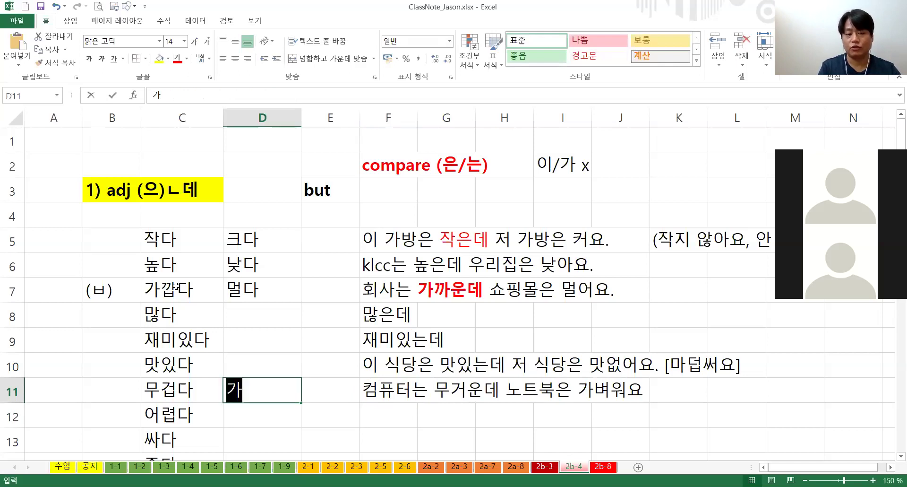
{"action": "key", "text": "Return"}
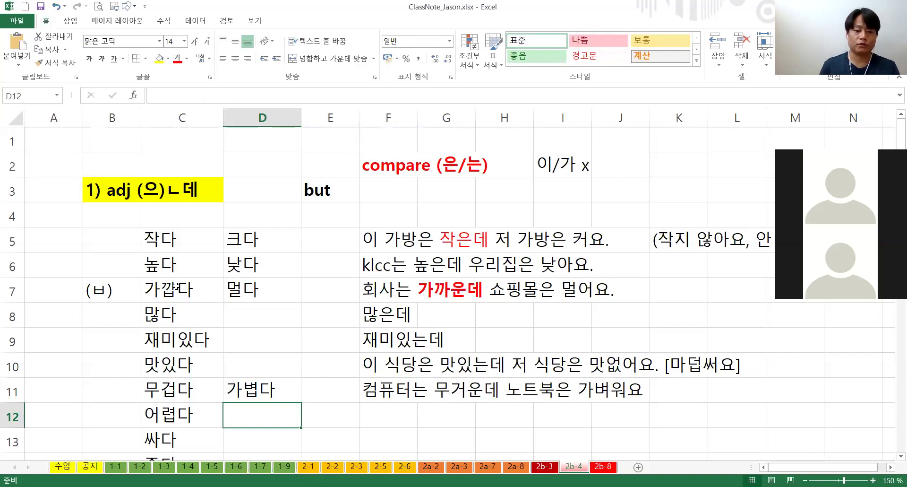
Enter 어려운데 in cell F12 as the connective form of 어렵다
{"action": "key", "text": "Right"}
{"action": "key", "text": "Right"}
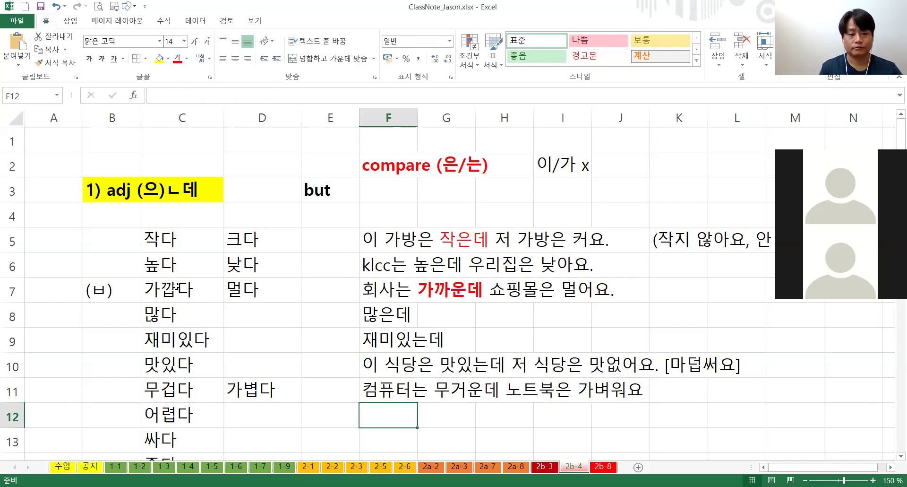
{"action": "type", "text": "어려운데"}
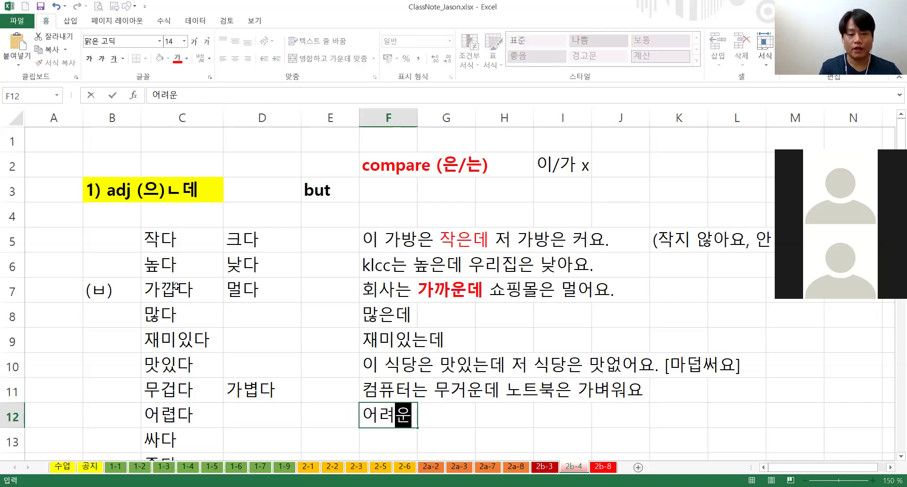
Enter the antonym 쉽다 in D12 next to 어렵다
{"action": "key", "text": "Left"}
{"action": "key", "text": "Left"}
{"action": "type", "text": "쉬우"}
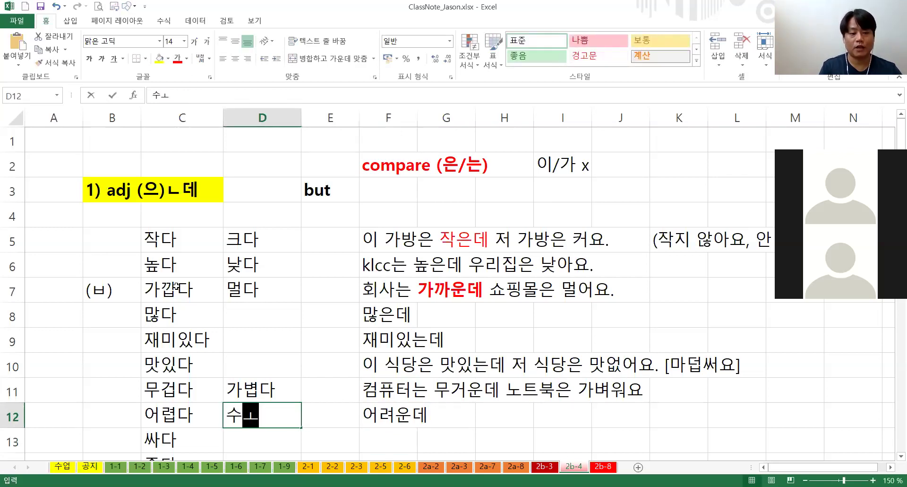
{"action": "key", "text": "BackSpace"}
{"action": "key", "text": "BackSpace"}
{"action": "type", "text": "쉽다"}
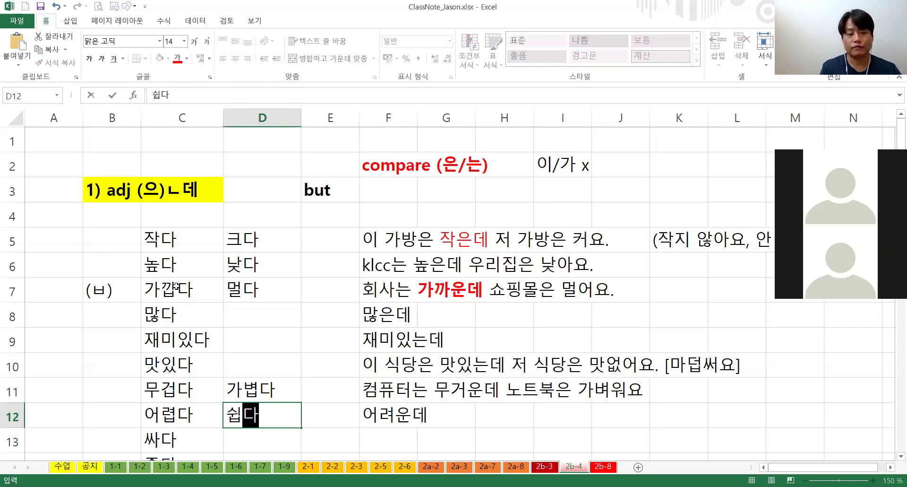
{"action": "key", "text": "Return"}
Expand cell F12 into the comparison sentence 토픽2는 어려운데 토픽1은 쉬워요
{"action": "scroll", "coordinate": [175, 286], "scroll_direction": "down", "scroll_amount": 1}
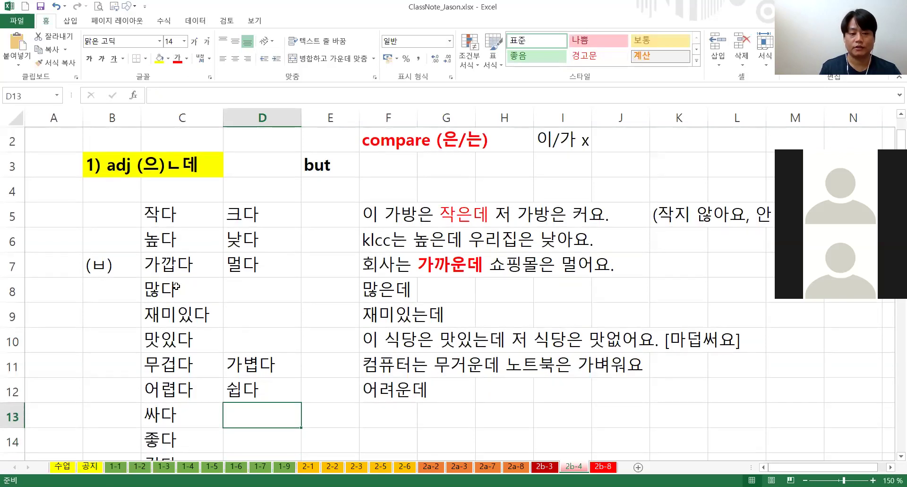
{"action": "key", "text": "Up"}
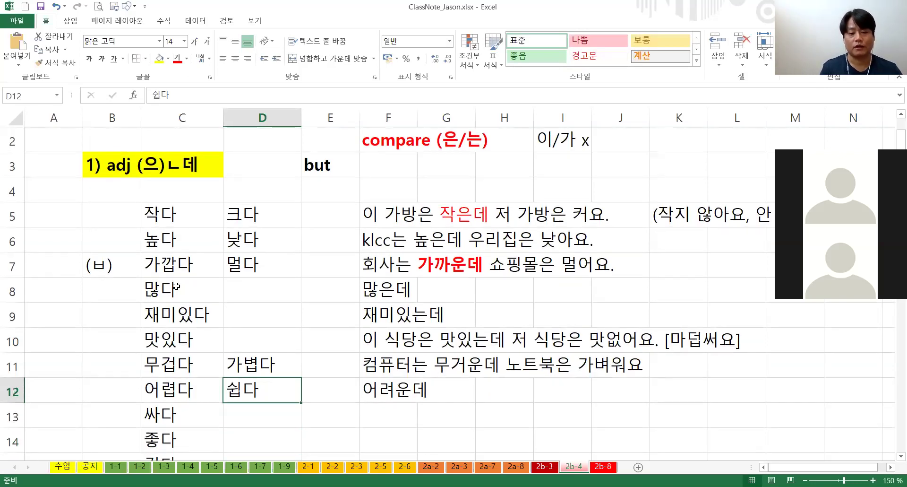
{"action": "key", "text": "Right"}
{"action": "key", "text": "Right"}
{"action": "key", "text": "F2"}
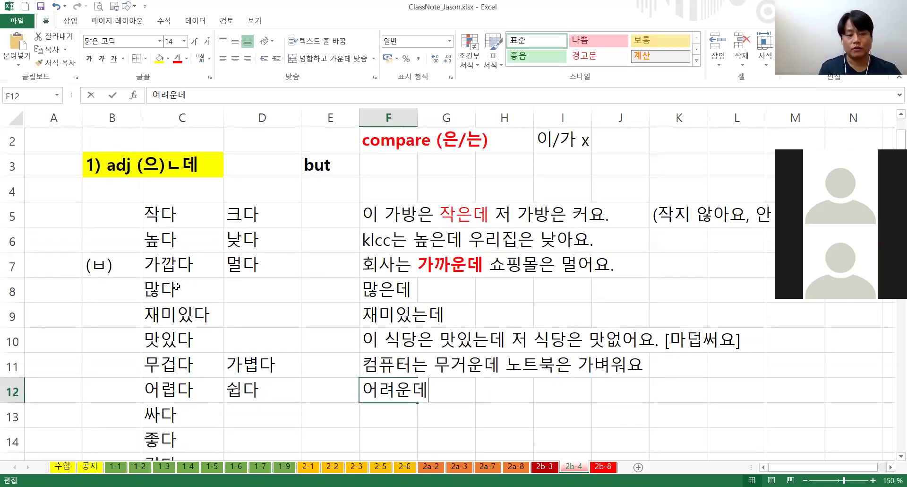
{"action": "type", "text": "토픽2느"}
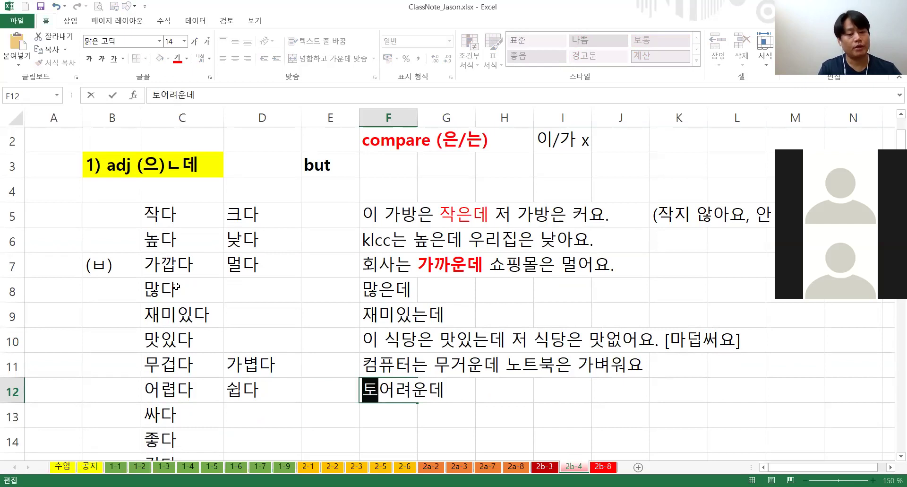
{"action": "type", "text": "ㄴ"}
{"action": "key", "text": "End"}
{"action": "type", "text": "톱ㅣㄱ1으"}
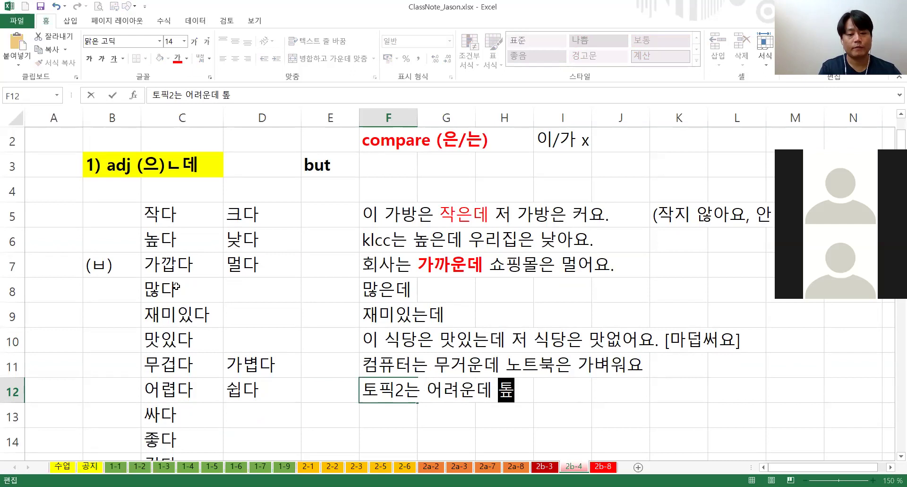
{"action": "type", "text": "ㄴ 쉬워요"}
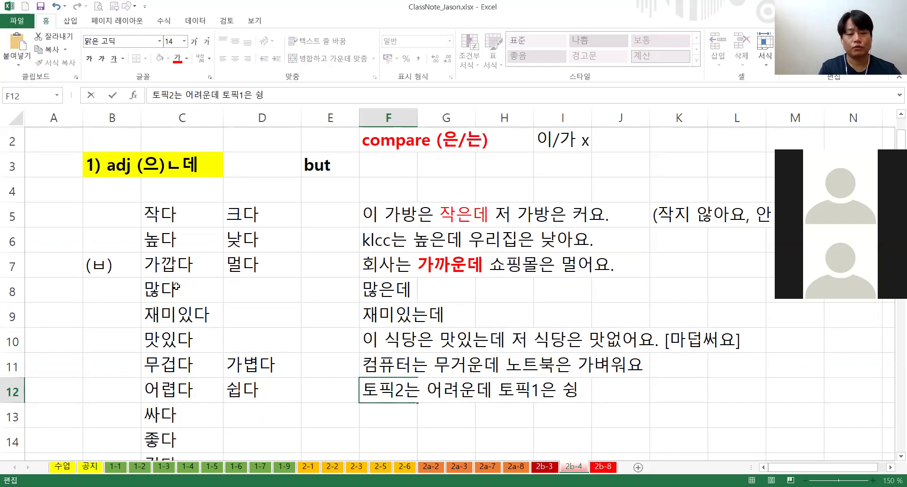
{"action": "key", "text": "Return"}
Enter the connective forms 싼데 in F13 for 싸다 and 좋은데 in F14 for 좋다
{"action": "key", "text": "Left"}
{"action": "key", "text": "Left"}
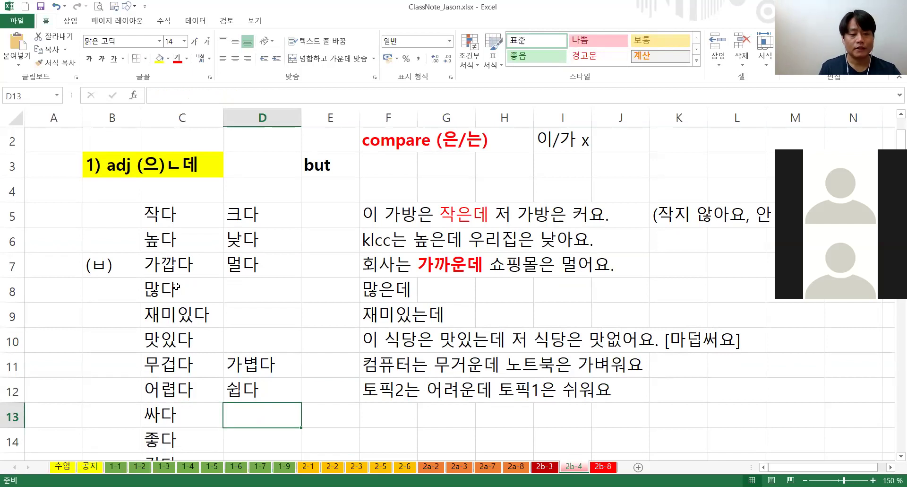
{"action": "scroll", "coordinate": [175, 286], "scroll_direction": "down", "scroll_amount": 1}
{"action": "key", "text": "Right"}
{"action": "key", "text": "Right"}
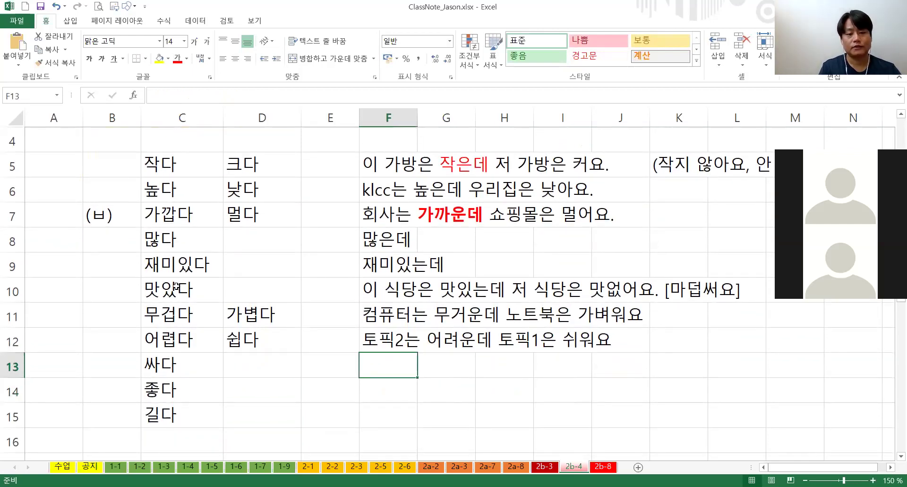
{"action": "type", "text": "싼데"}
{"action": "key", "text": "Return"}
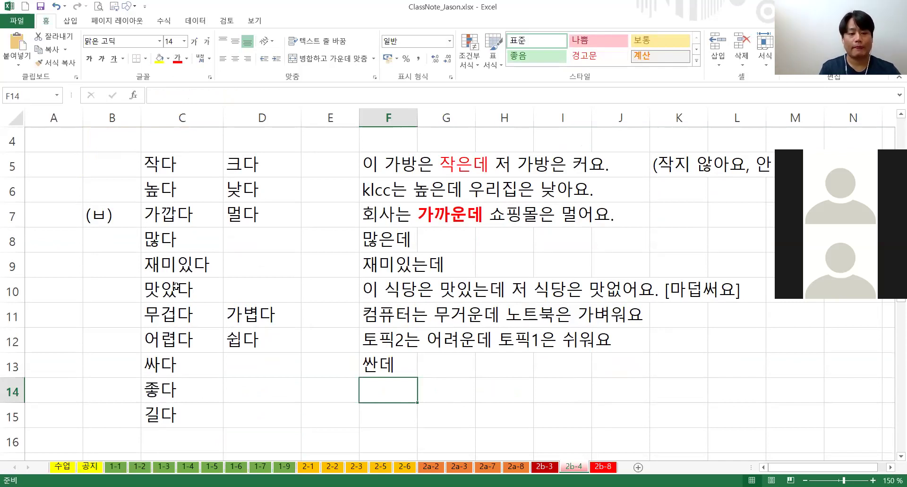
{"action": "type", "text": "좋"}
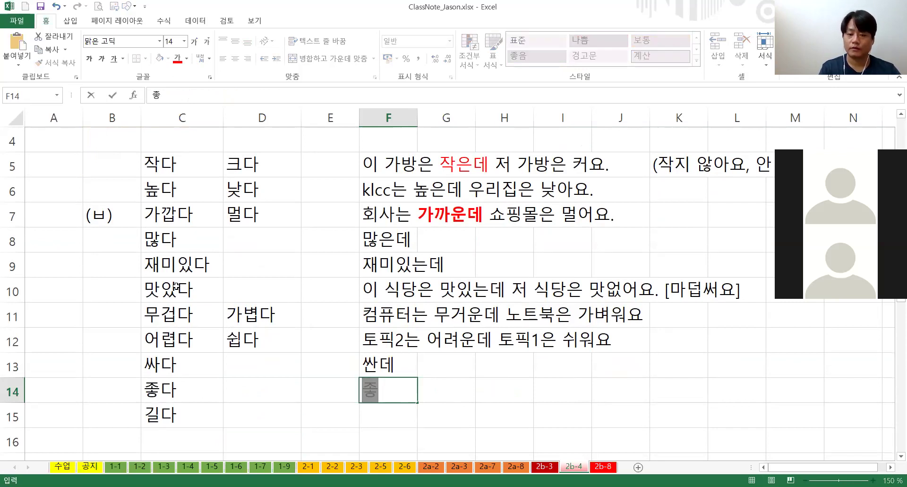
{"action": "type", "text": "은ㄷㅔ"}
{"action": "key", "text": "Return"}
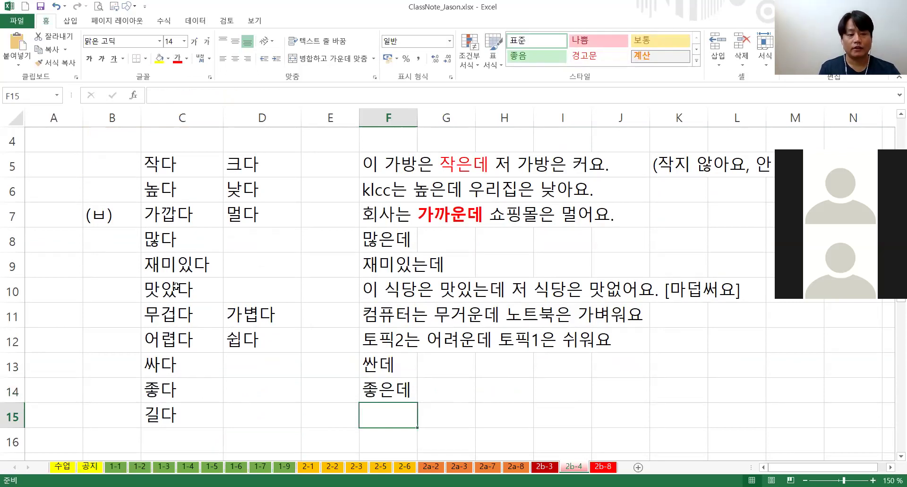
Enter 긴데 in cell F15 as the connective form of 길다
{"action": "key", "text": "Left"}
{"action": "key", "text": "Left"}
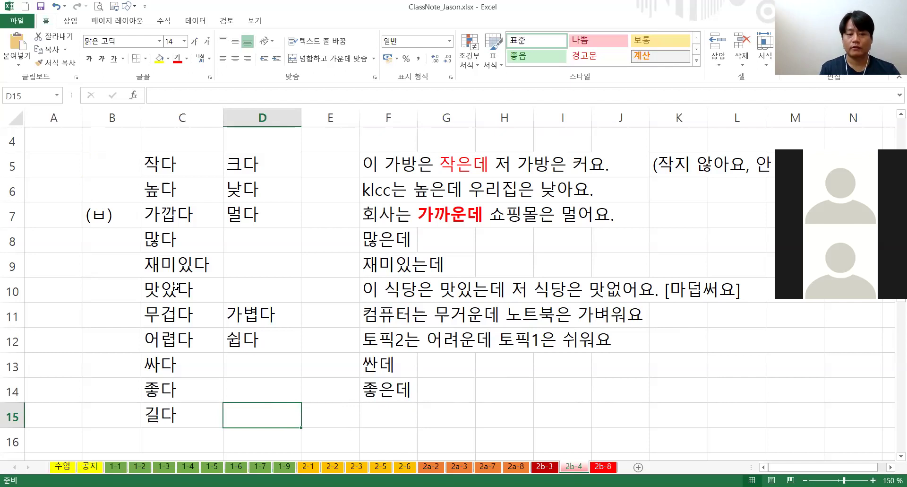
{"action": "key", "text": "Right"}
{"action": "key", "text": "Right"}
{"action": "type", "text": "긴데"}
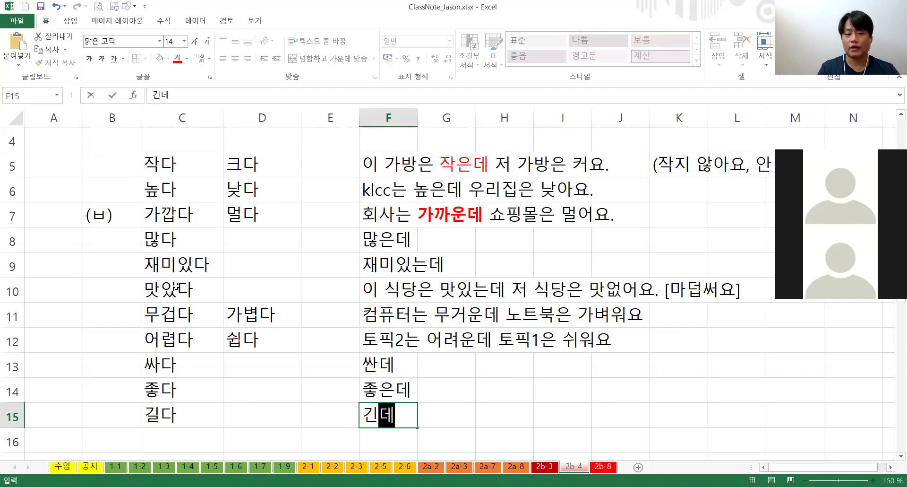
{"action": "key", "text": "Return"}
Mark 길다 as a ㄹ-irregular adjective by entering (ㄹ) in cell B15
{"action": "key", "text": "Up"}
{"action": "key", "text": "Left"}
{"action": "key", "text": "Left"}
{"action": "key", "text": "Left"}
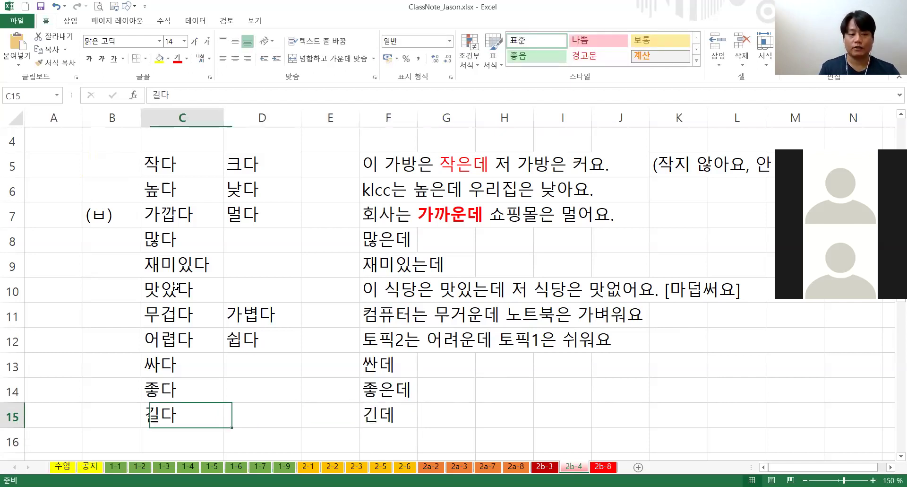
{"action": "key", "text": "Left"}
{"action": "type", "text": "(ㄹ)"}
{"action": "key", "text": "Return"}
{"action": "key", "text": "Up"}
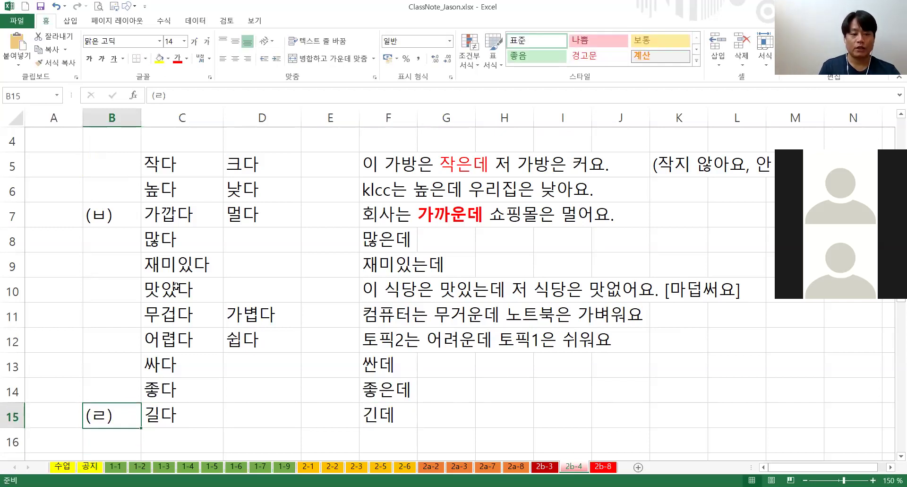
Enter the antonym with its pronunciation, 짧다 /짤다/, in D15 next to 길다
{"action": "key", "text": "Right"}
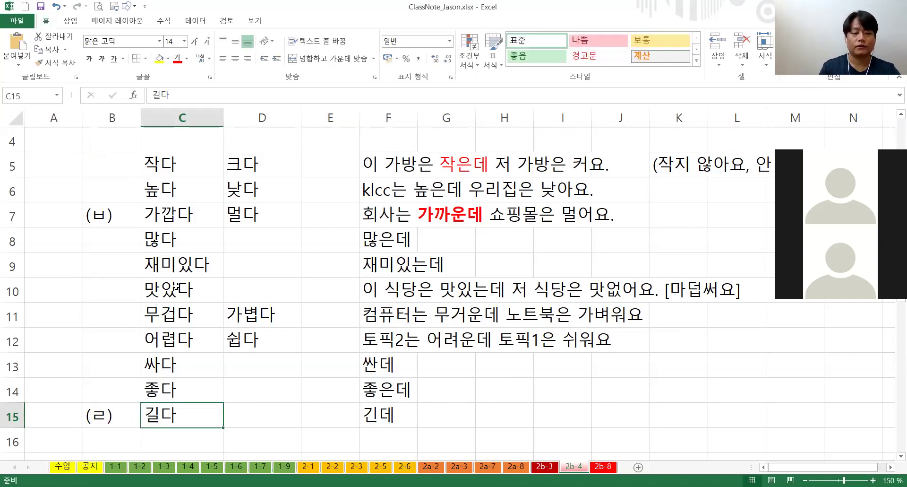
{"action": "key", "text": "Right"}
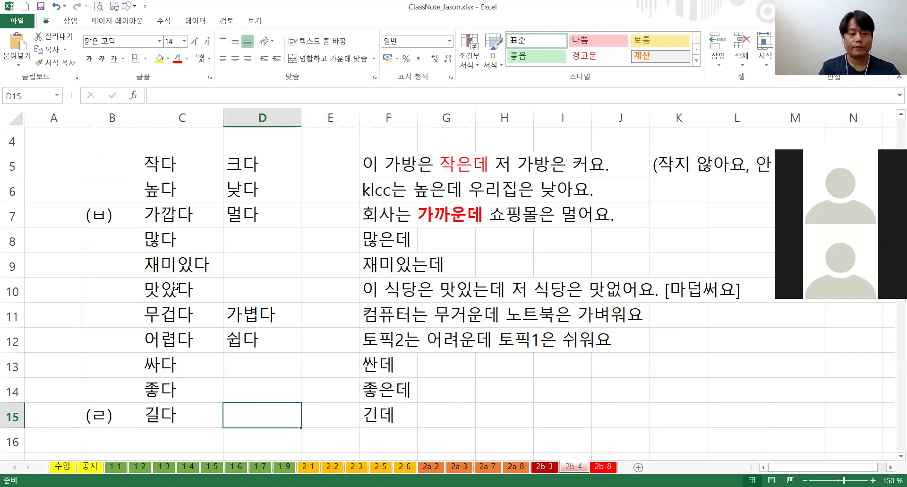
{"action": "type", "text": "짧다"}
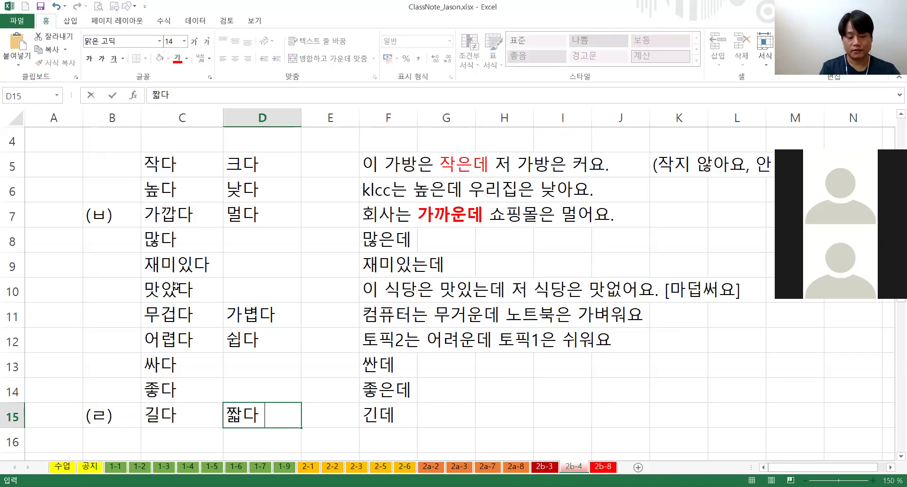
{"action": "type", "text": " /짤"}
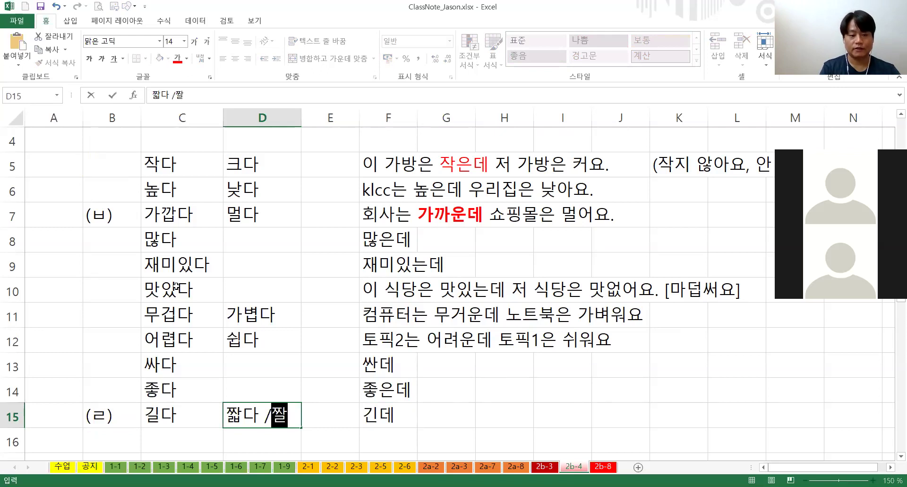
{"action": "type", "text": "ㄷㅏ/"}
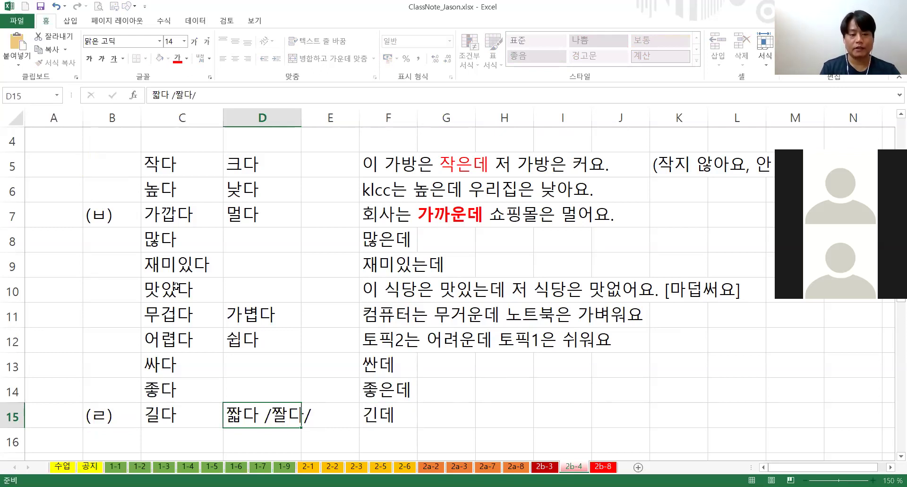
{"action": "key", "text": "Return"}
Replace the content of cell F15 with the comparison sentence 기차는 긴데 버스를 짧아요
{"action": "key", "text": "Up"}
{"action": "key", "text": "Right"}
{"action": "key", "text": "Right"}
{"action": "key", "text": "Right"}
{"action": "key", "text": "Right"}
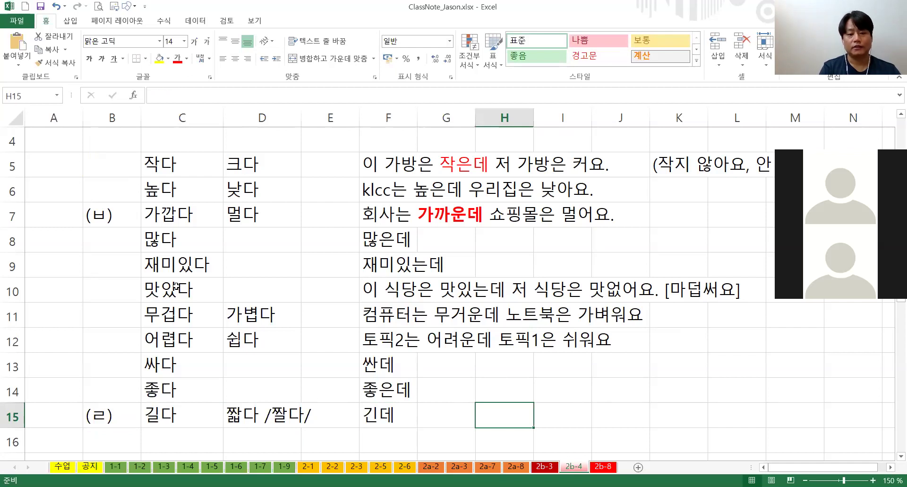
{"action": "key", "text": "Left"}
{"action": "key", "text": "Left"}
{"action": "key", "text": "Delete"}
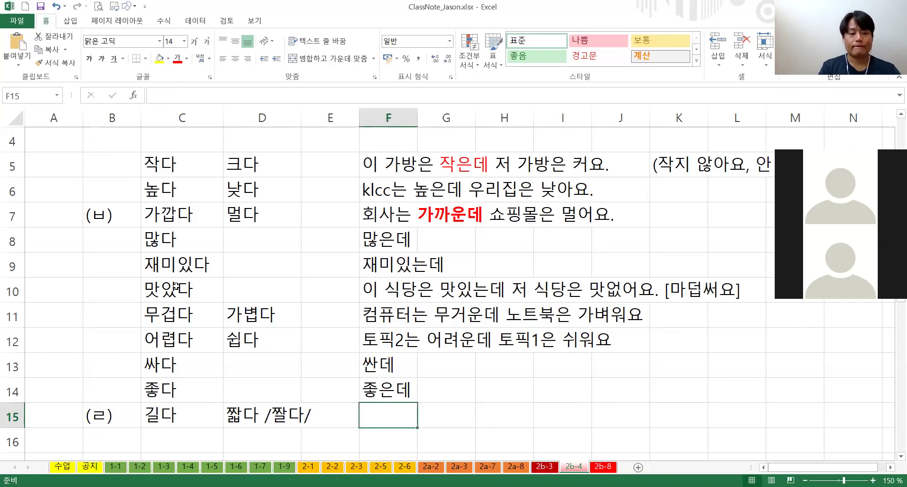
{"action": "type", "text": "기차는 긴"}
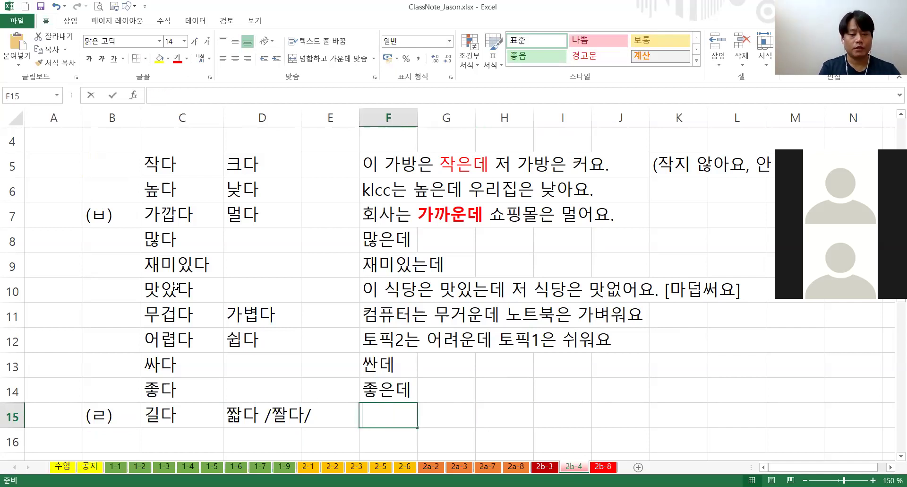
{"action": "type", "text": "데 버스를 짧"}
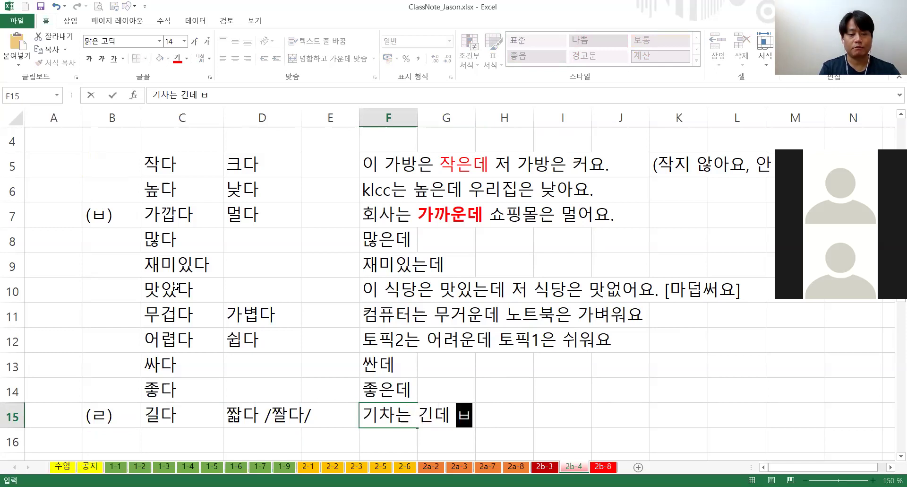
{"action": "type", "text": "아요."}
{"action": "key", "text": "Return"}
Color only the word 긴데 red within the sentence in cell F15
{"action": "key", "text": "Up"}
{"action": "key", "text": "F2"}
{"action": "key", "text": "Home"}
{"action": "key", "text": "Right"}
{"action": "key", "text": "Right"}
{"action": "key", "text": "Right"}
{"action": "key", "text": "Right"}
{"action": "key", "text": "shift+Right"}
{"action": "key", "text": "shift+Right"}
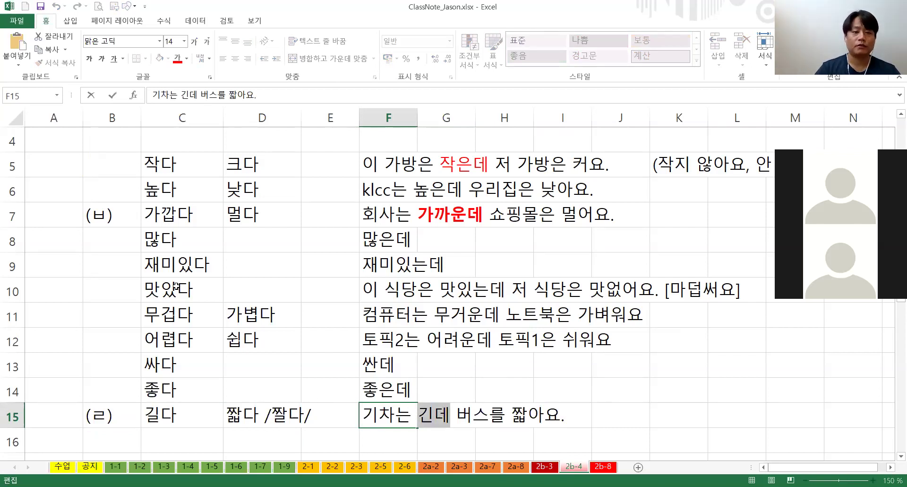
{"action": "left_click", "coordinate": [178, 55]}
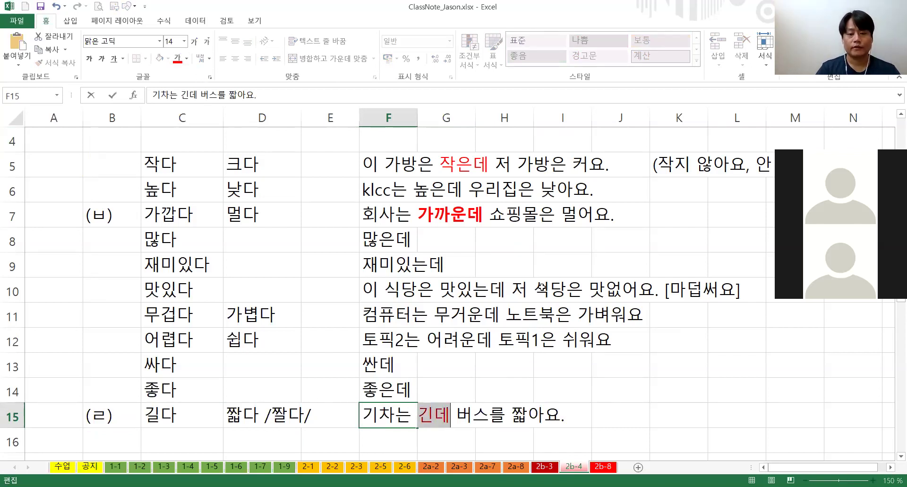
{"action": "left_click", "coordinate": [542, 287]}
Switch to the SogangKorean2b.pptx presentation in PowerPoint to view the exercise slide
{"action": "scroll", "coordinate": [191, 341], "scroll_direction": "up", "scroll_amount": 1}
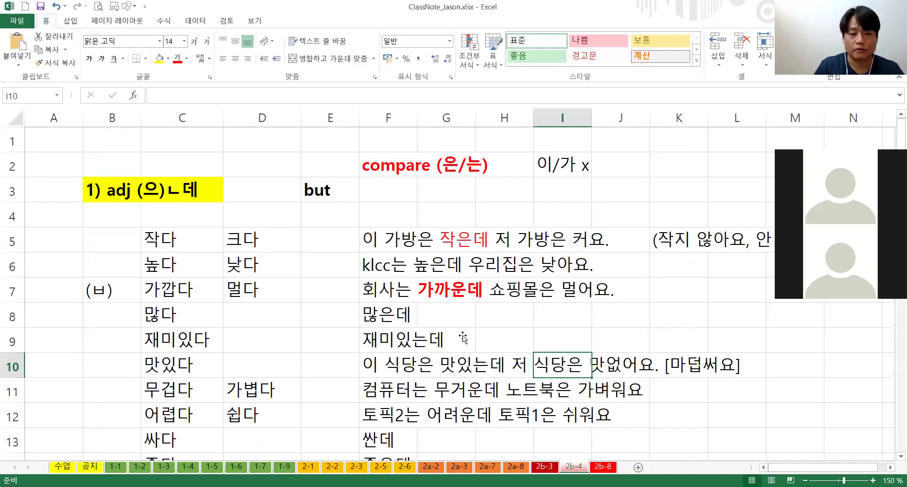
{"action": "key", "text": "alt+Tab"}
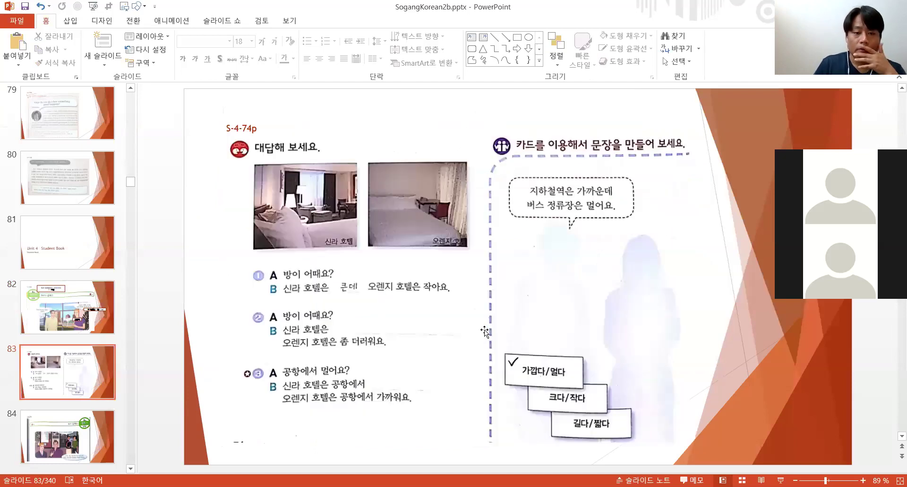